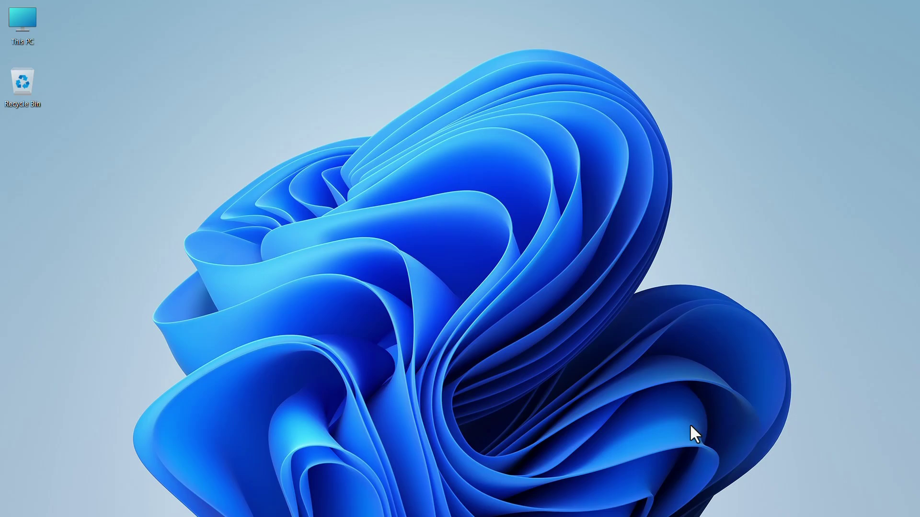
Step: In Chrome, search 'ndi tools' and open the official ndi.video/tools page
click(700, 502)
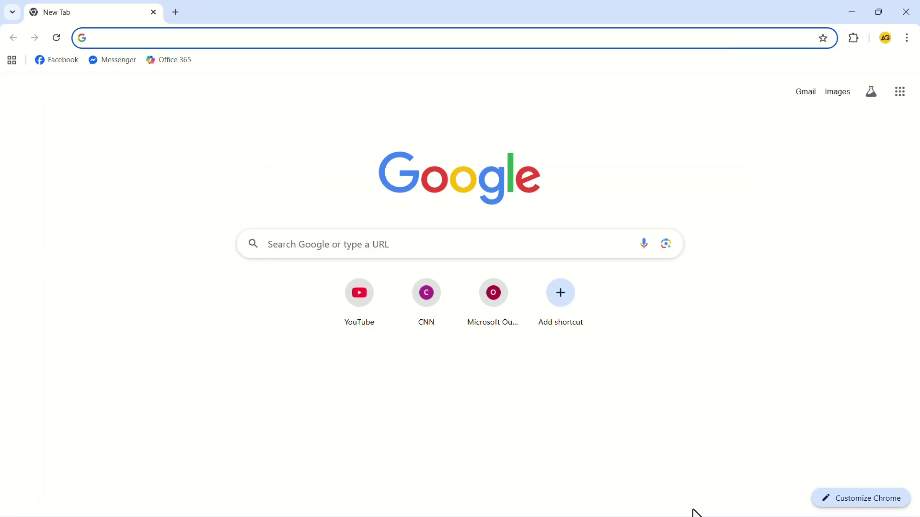
click(551, 242)
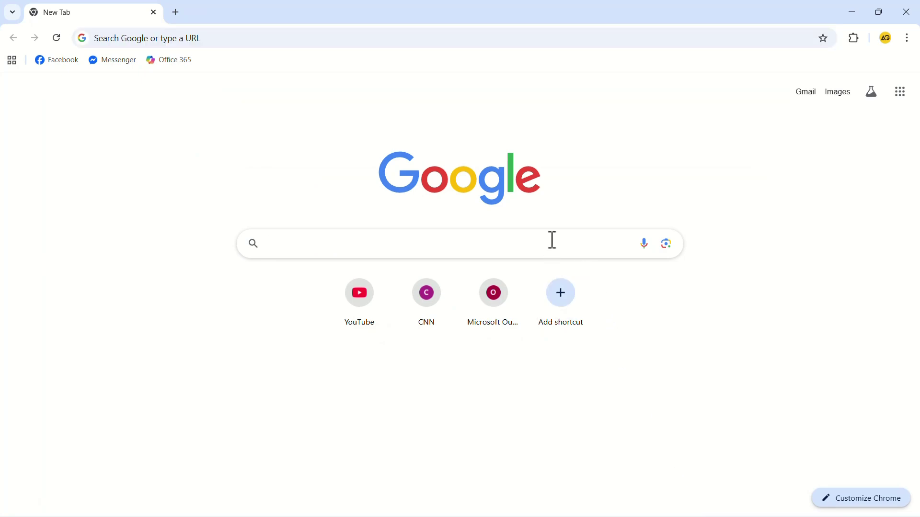
text(ndi tools)
key(Return)
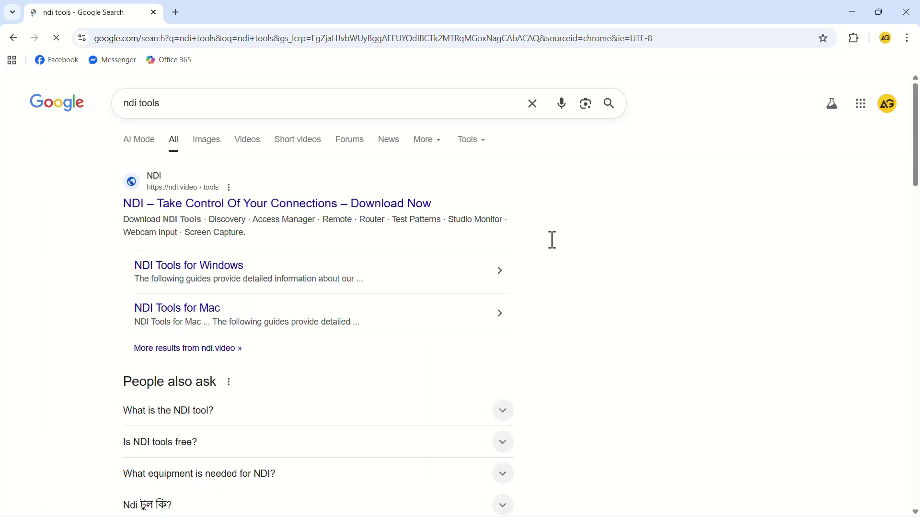
click(287, 205)
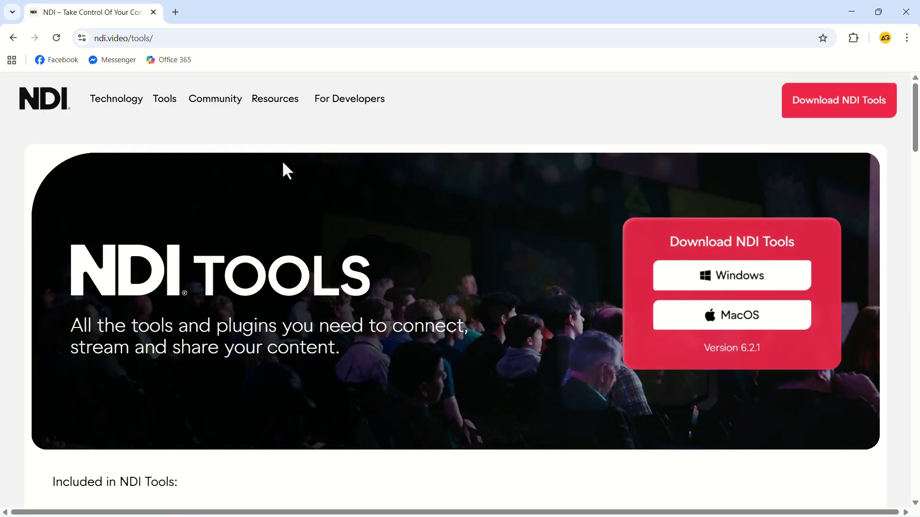
Step: Save the Windows NDI 6 Tools installer to Downloads and launch it from the downloads list
click(717, 281)
click(50, 136)
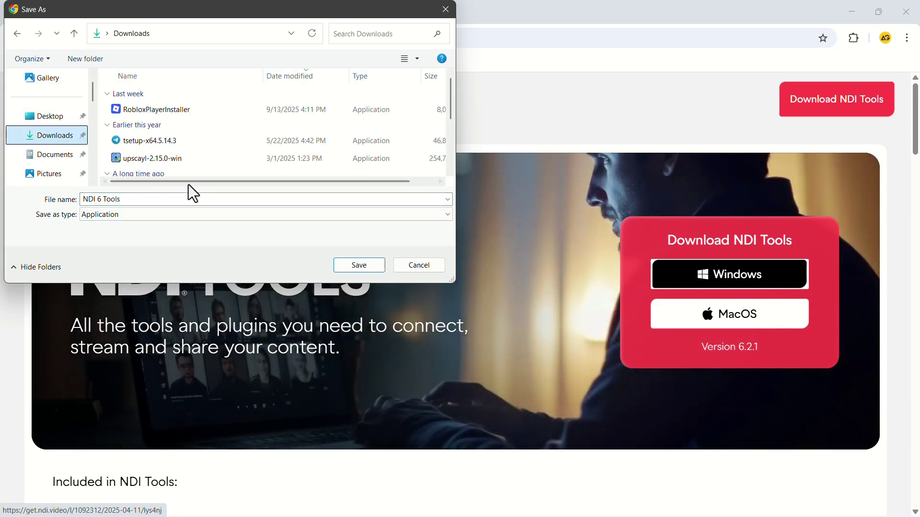
click(360, 265)
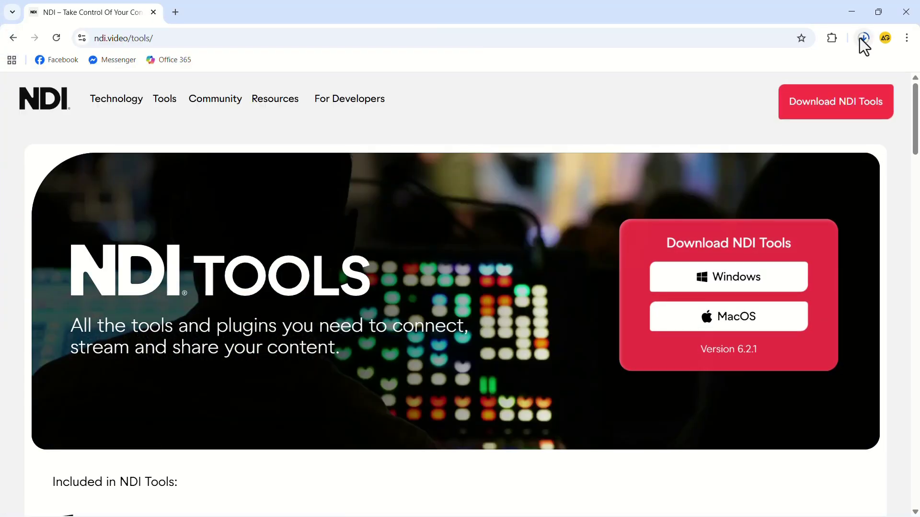
click(862, 38)
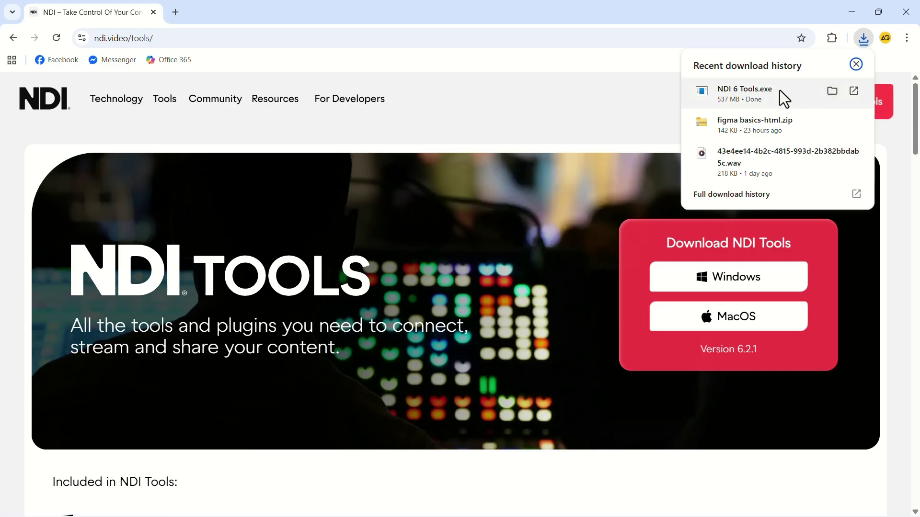
click(779, 90)
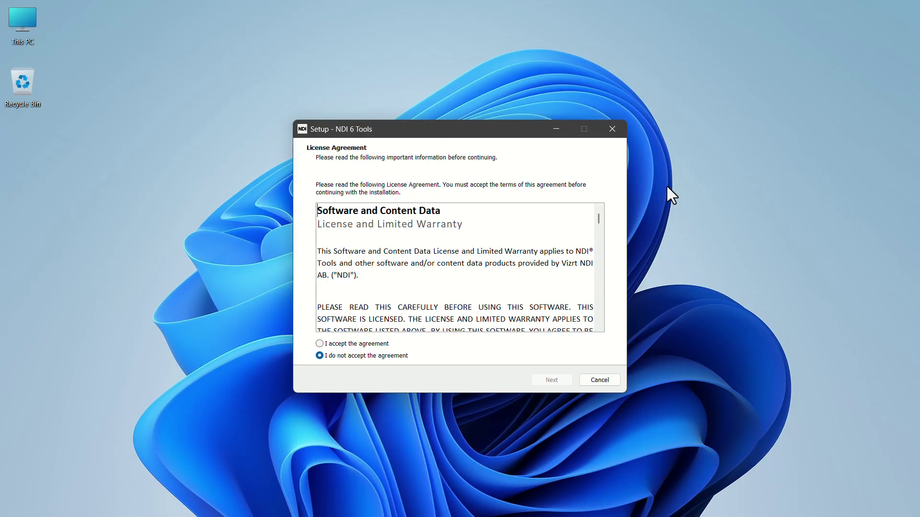
Step: Accept the licence, install NDI 6 Tools, and register with a first name, last name and e-mail address
click(320, 344)
click(552, 380)
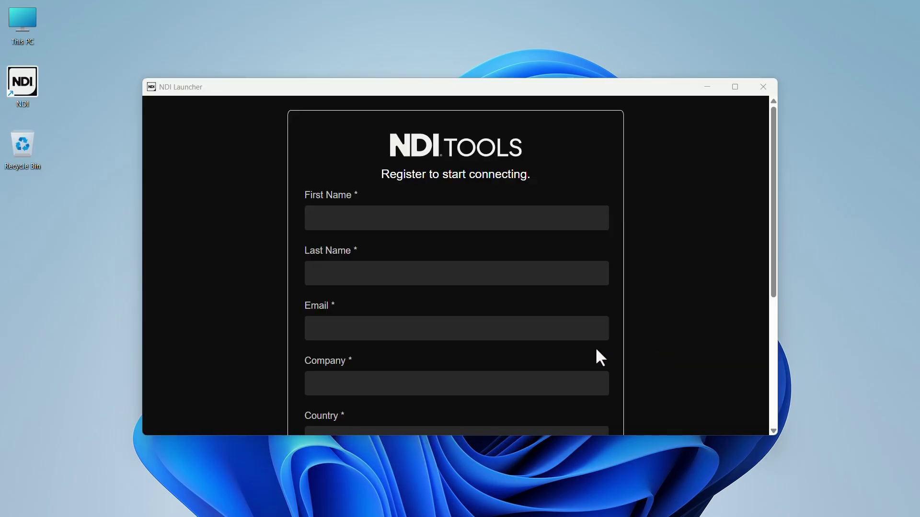
click(411, 219)
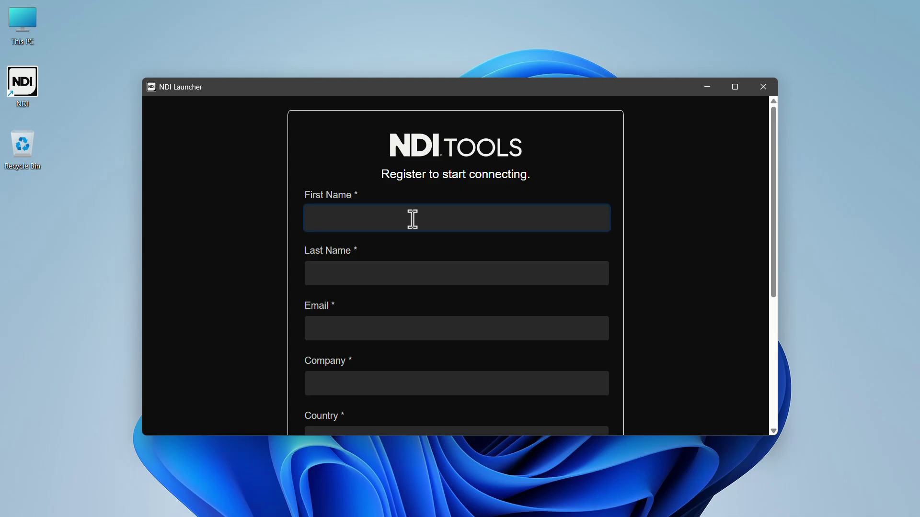
text(Epic)
click(404, 261)
text(Guide)
click(413, 327)
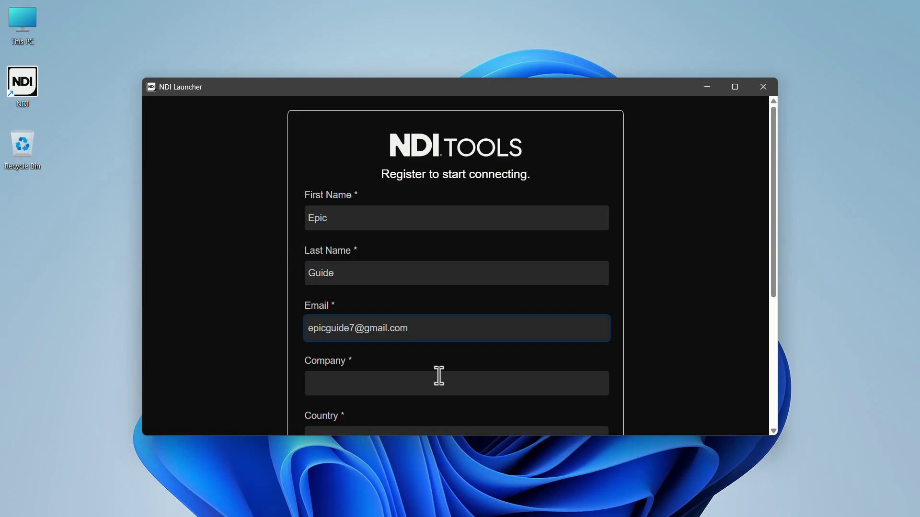
click(471, 379)
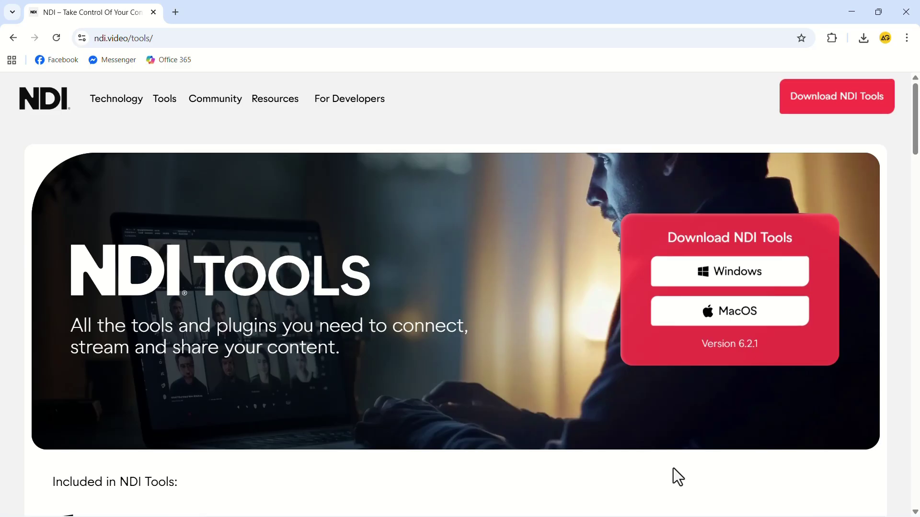
Step: In a new tab, search 'obs ndi' and open the DistroAV plugin page on the OBS forum
click(175, 12)
click(513, 238)
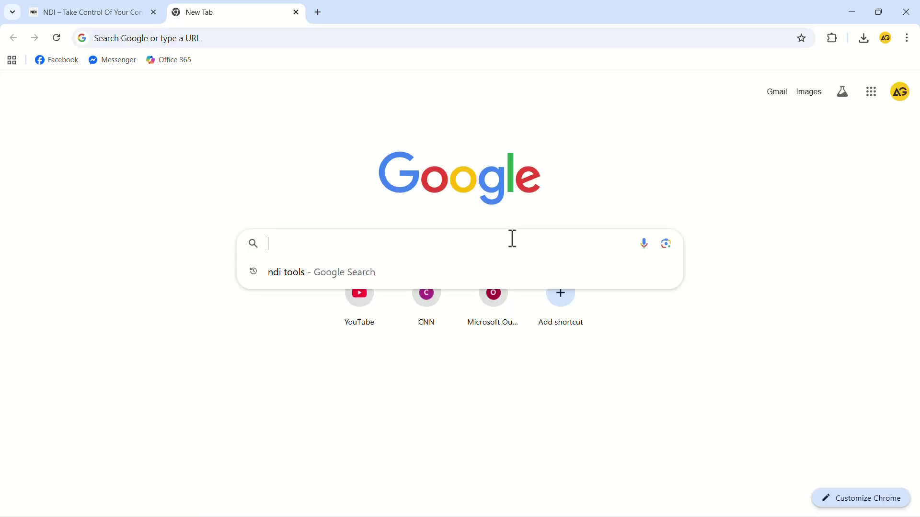
text(obs ndi)
key(Return)
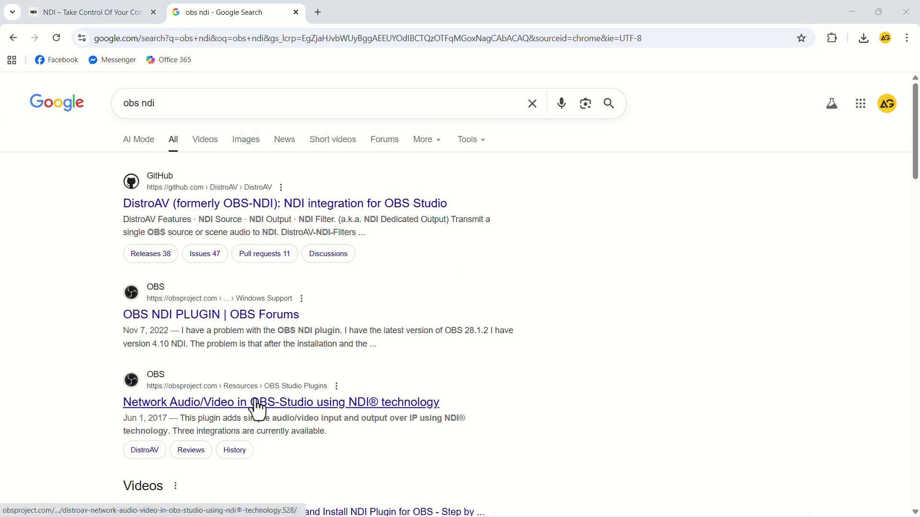
click(272, 400)
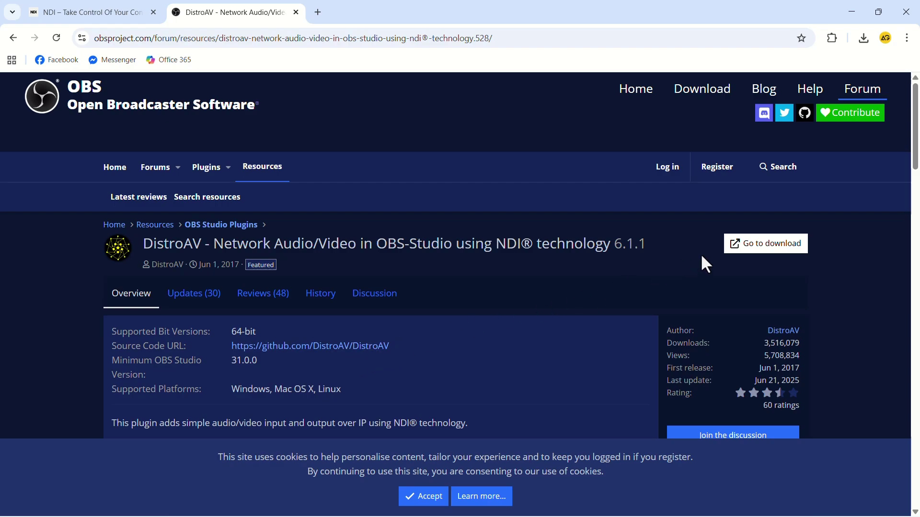
Step: Save distroav-6.1.1-windows-x64-Installer.exe from the GitHub release page to Downloads
click(753, 249)
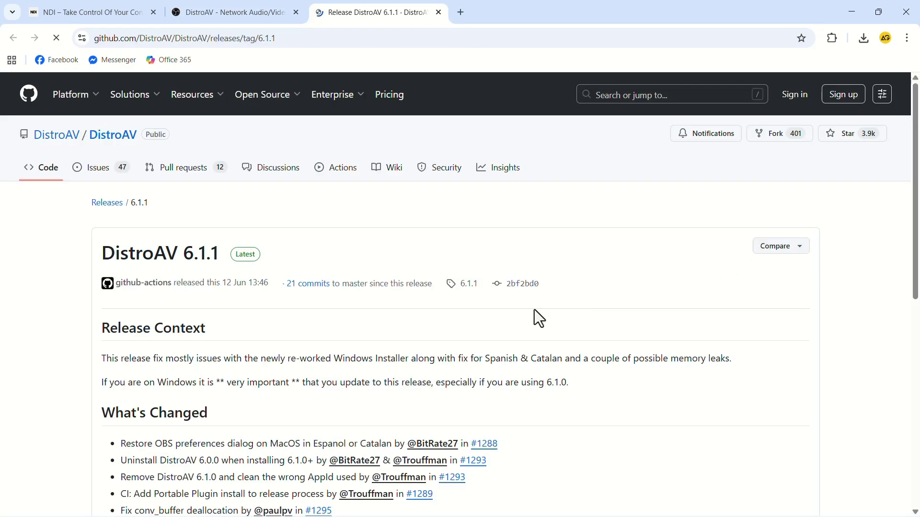
scroll(524, 318, down, 12)
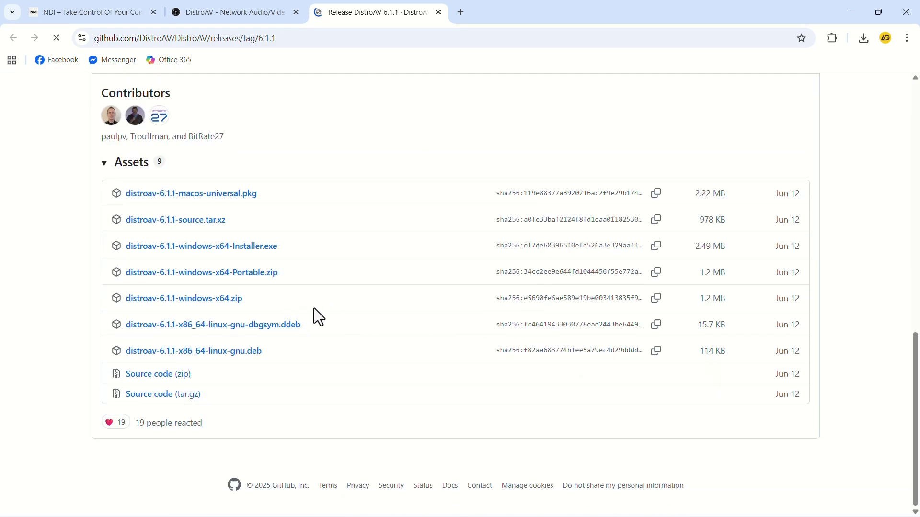
click(213, 247)
click(48, 137)
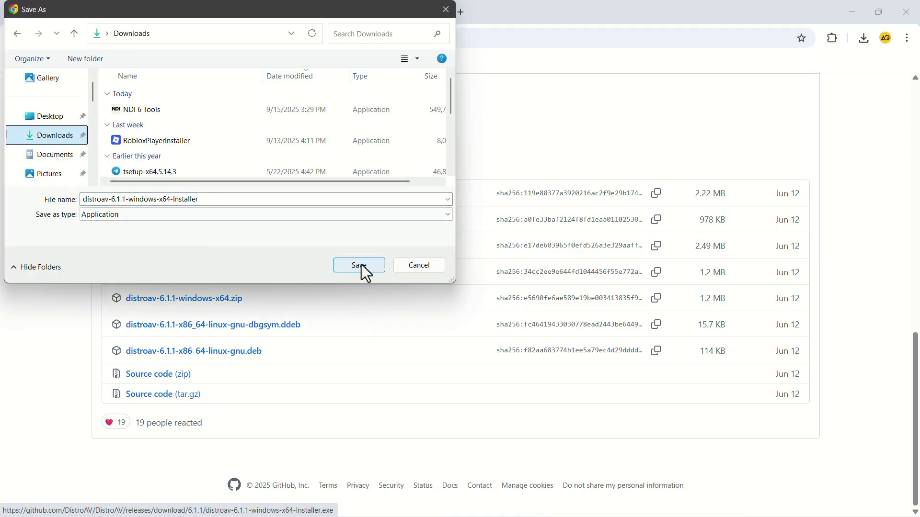
click(359, 265)
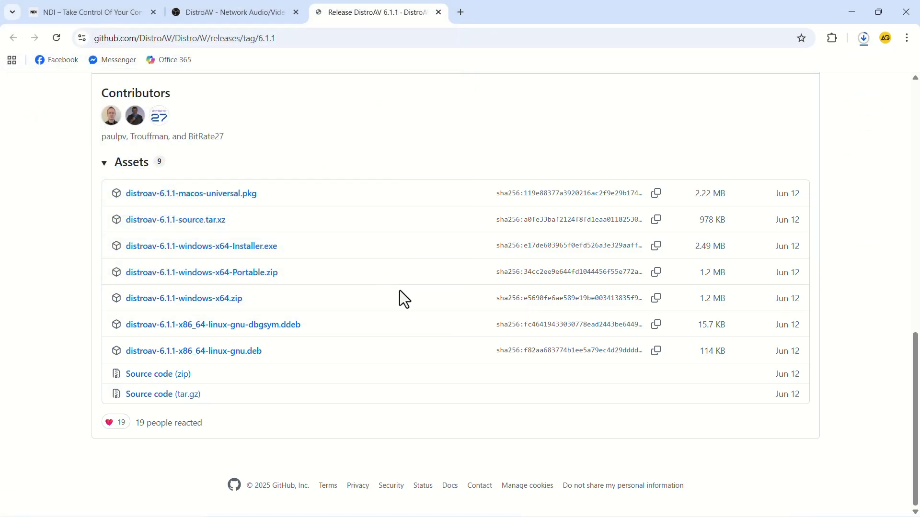
click(862, 42)
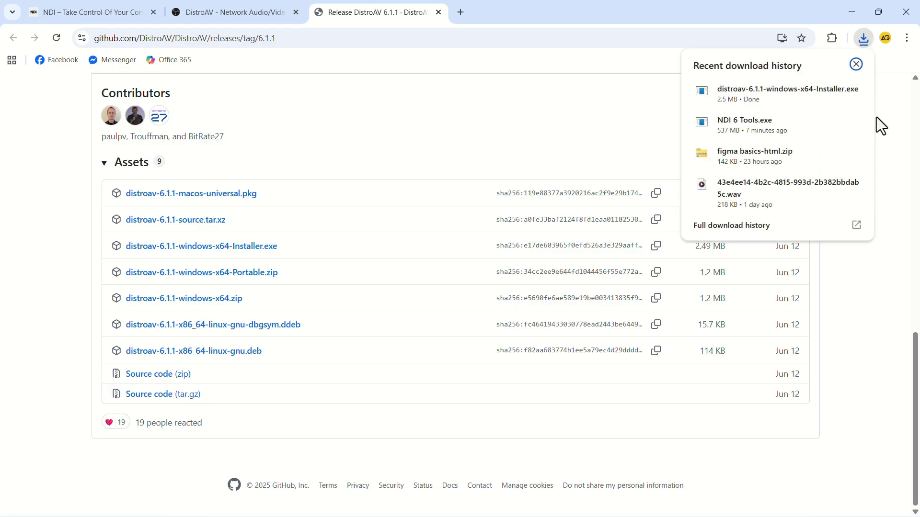
Step: Run the DistroAV installer with the default plugins folder, finish it, and close Chrome
click(747, 99)
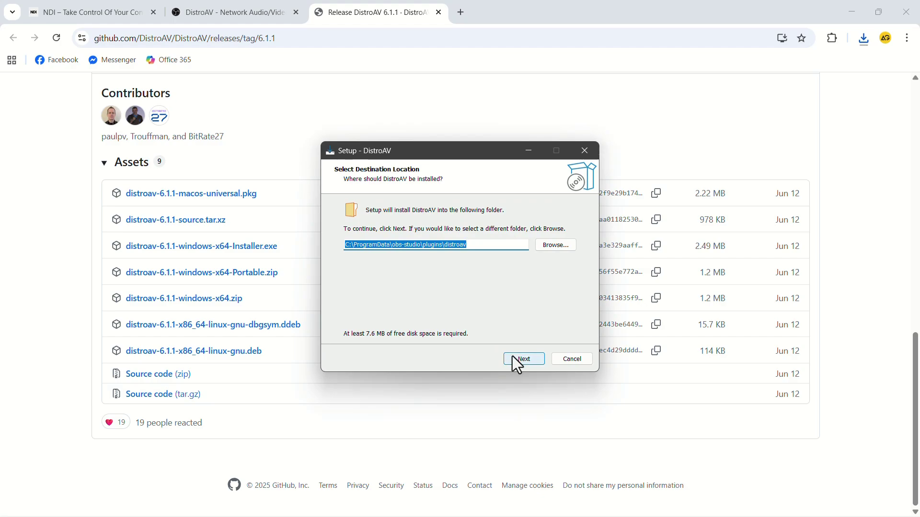
click(514, 357)
click(517, 361)
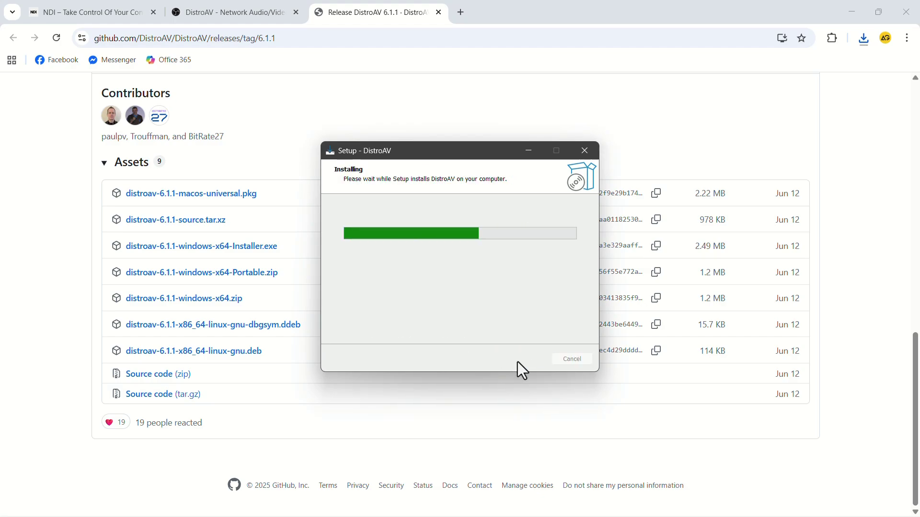
click(524, 360)
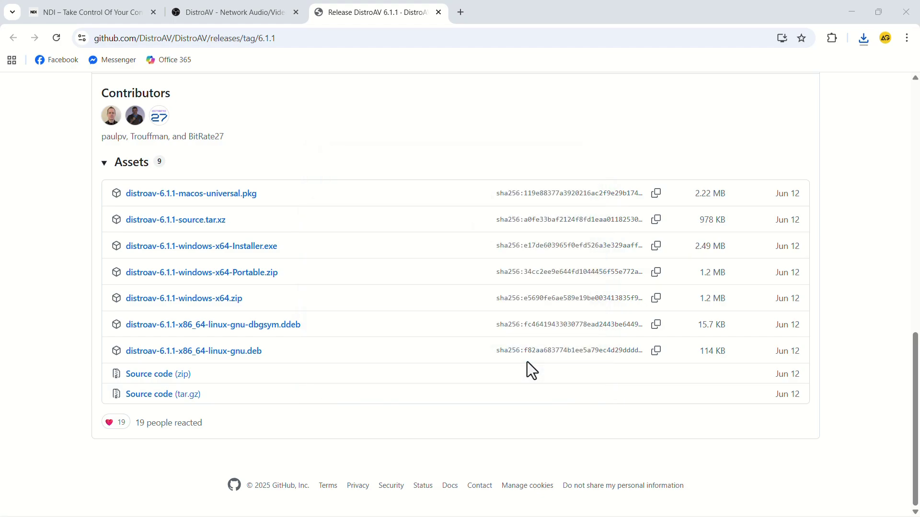
click(901, 11)
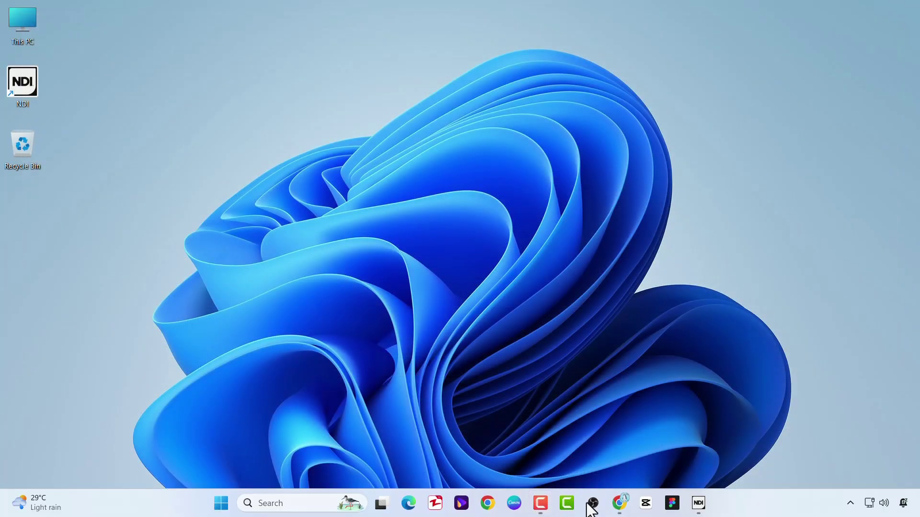
Step: Launch OBS Studio 31.1.2 and open its Tools menu to find DistroAV NDI Settings
click(592, 505)
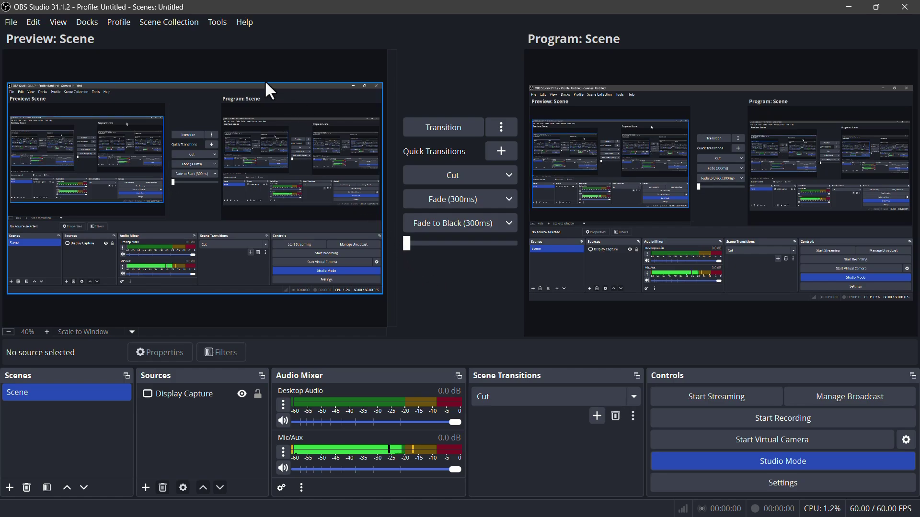
click(218, 22)
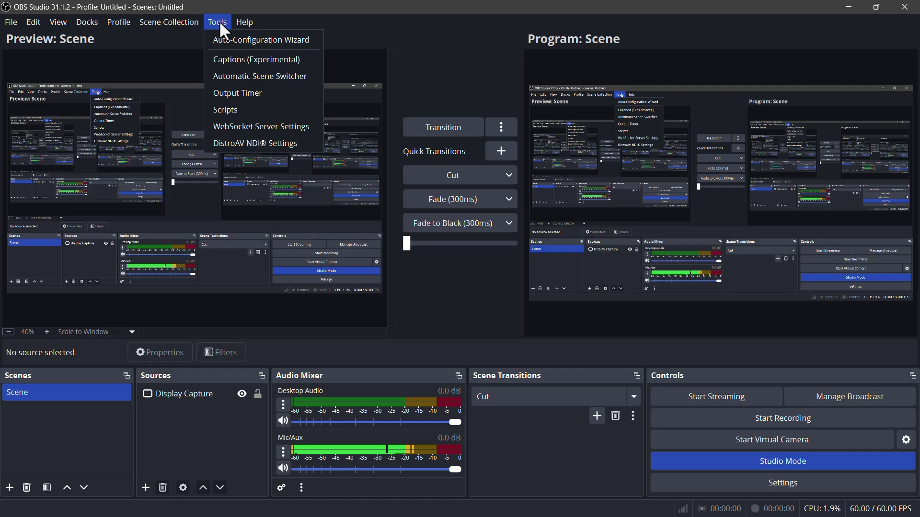
Step: Enable NDI Main Output and Preview Output, name the main output 'OBS main', and save
click(246, 145)
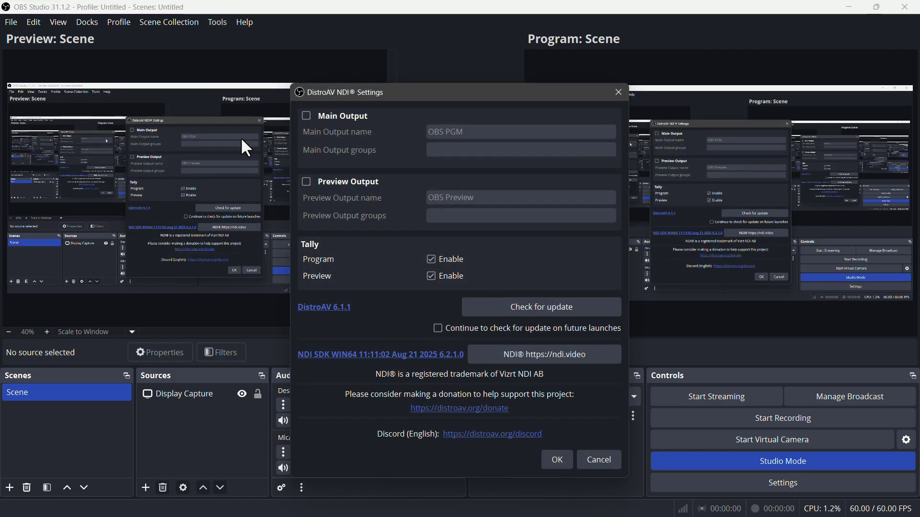
click(306, 115)
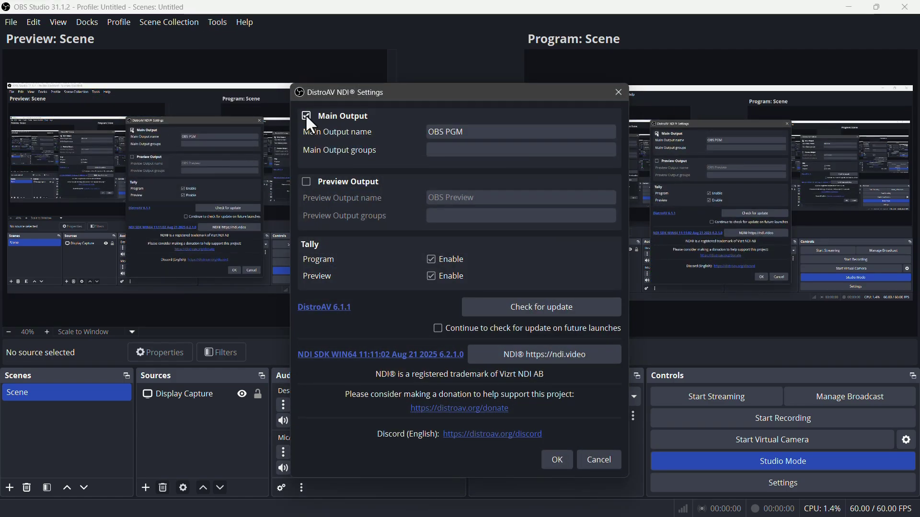
click(307, 181)
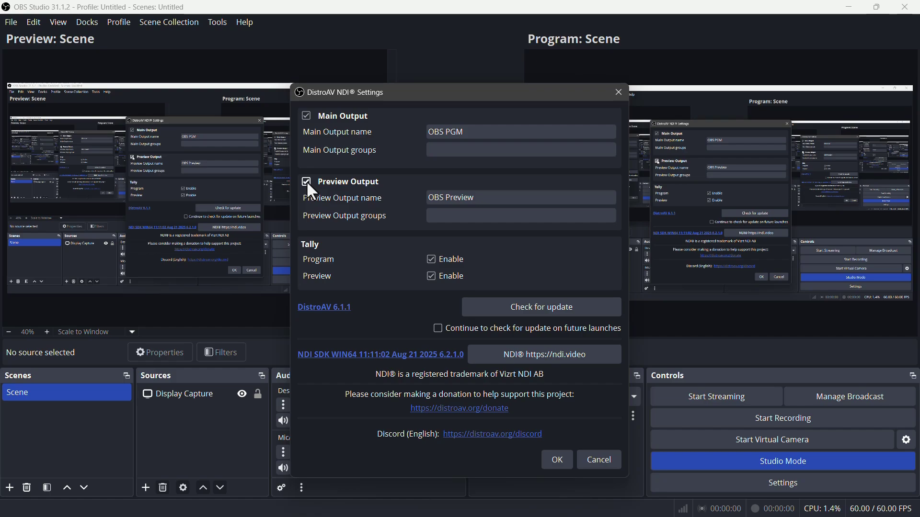
click(457, 131)
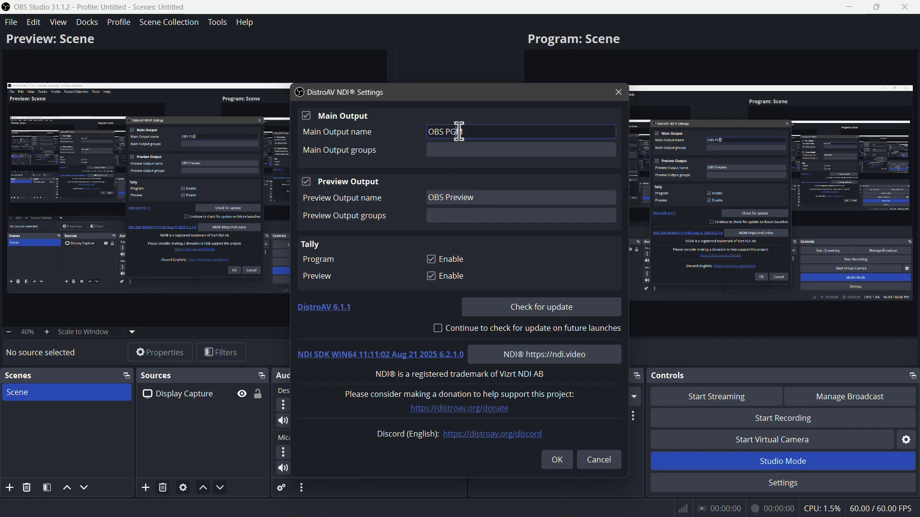
double_click(460, 130)
text(main)
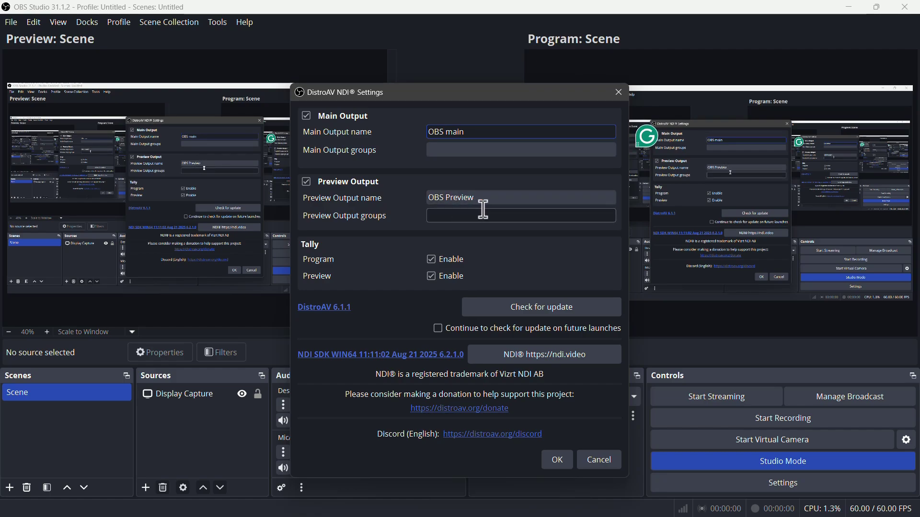
click(557, 457)
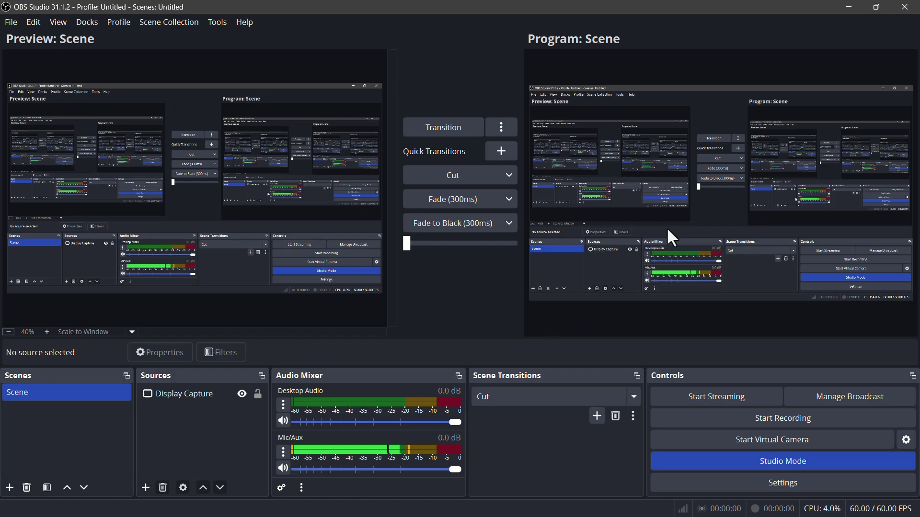
Step: Minimize OBS and start Studio Monitor from the NDI Launcher
click(845, 8)
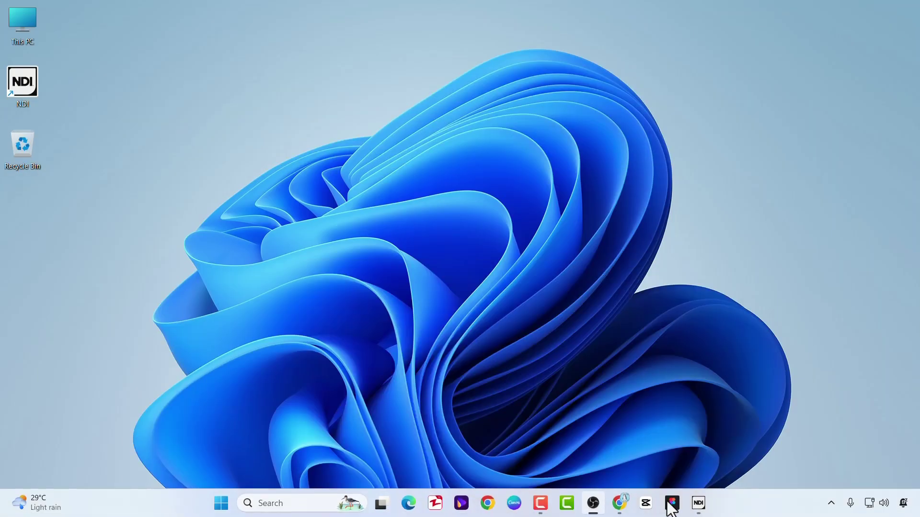
click(697, 505)
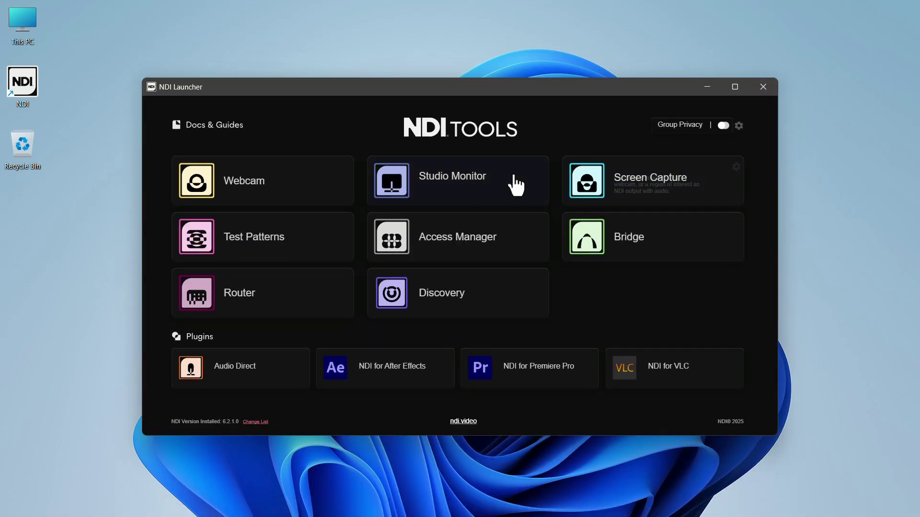
click(492, 187)
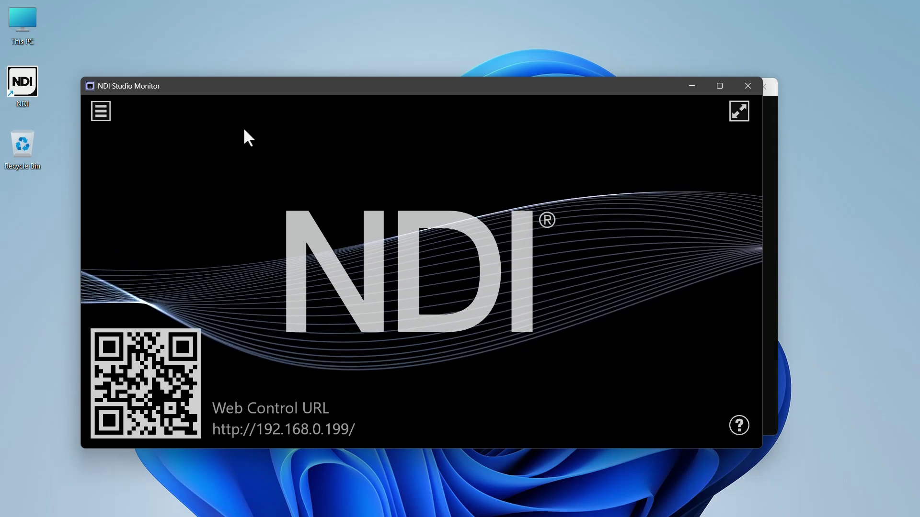
Step: Watch the OBS main NDI feed in Studio Monitor, then switch to OBS Preview
click(104, 113)
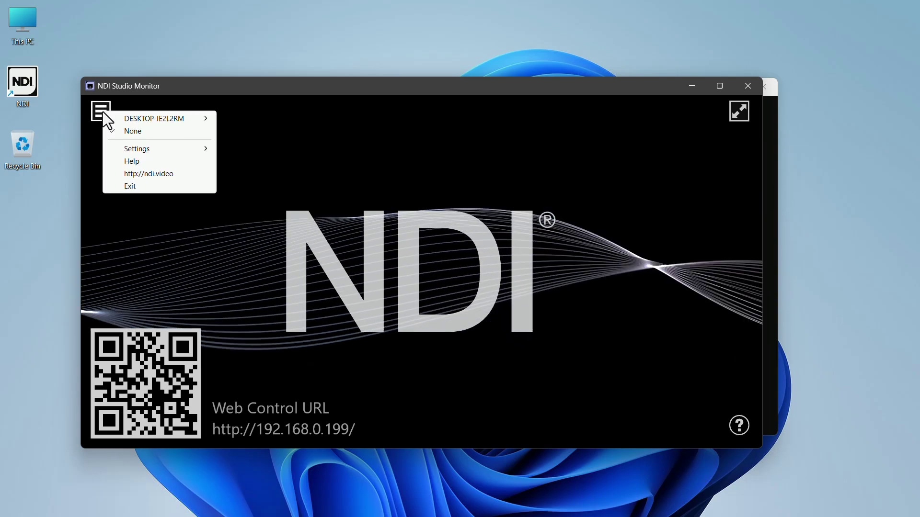
mouse_move(148, 118)
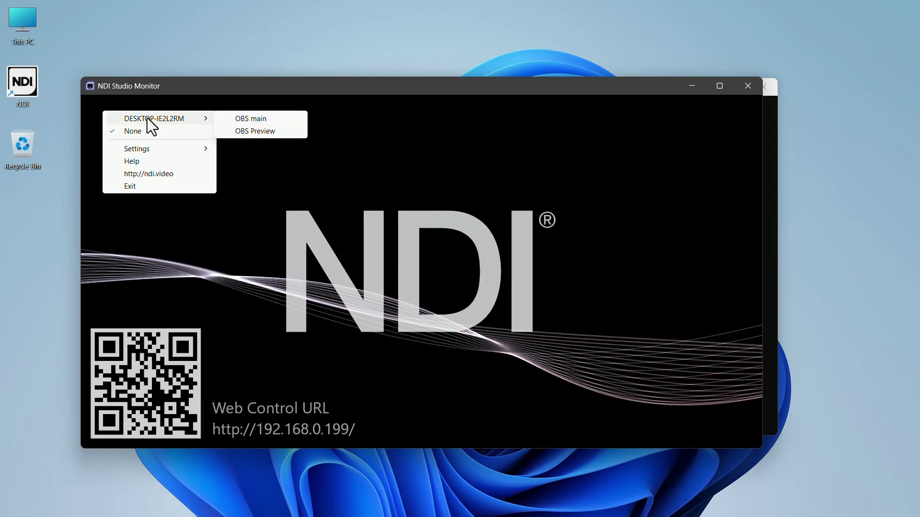
click(226, 120)
click(101, 113)
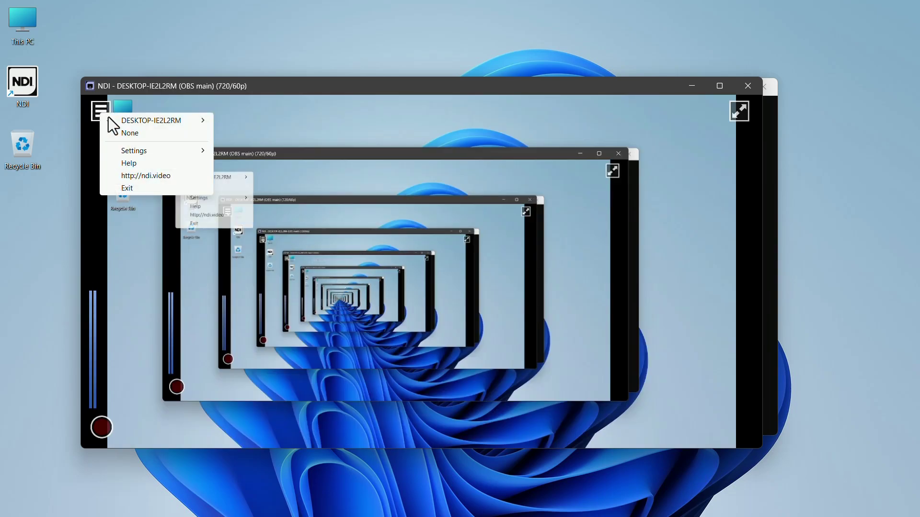
mouse_move(158, 120)
click(254, 134)
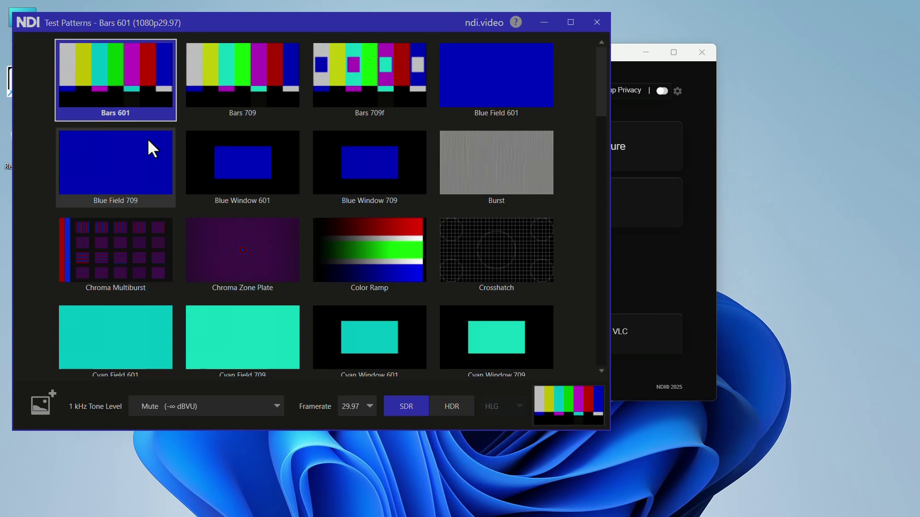
Step: Minimize the Test Patterns window broadcasting Bars 601 and return to OBS Studio
click(544, 22)
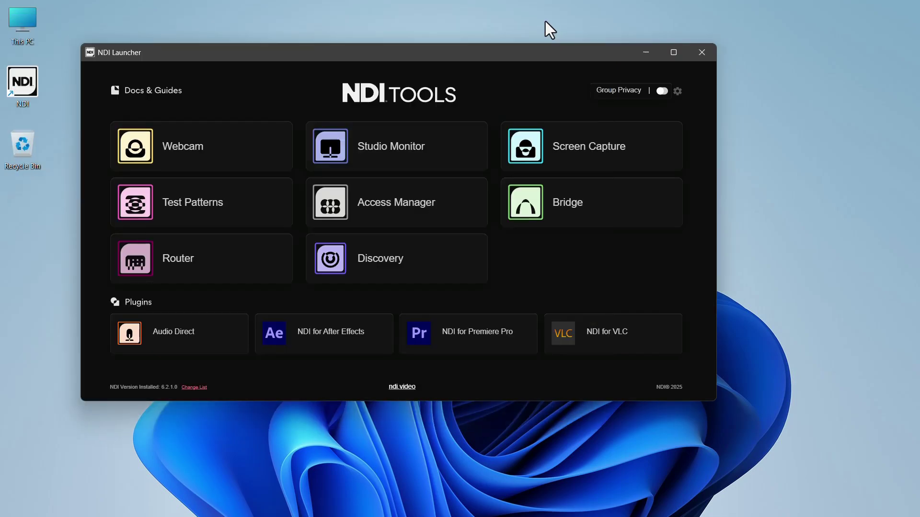
click(583, 504)
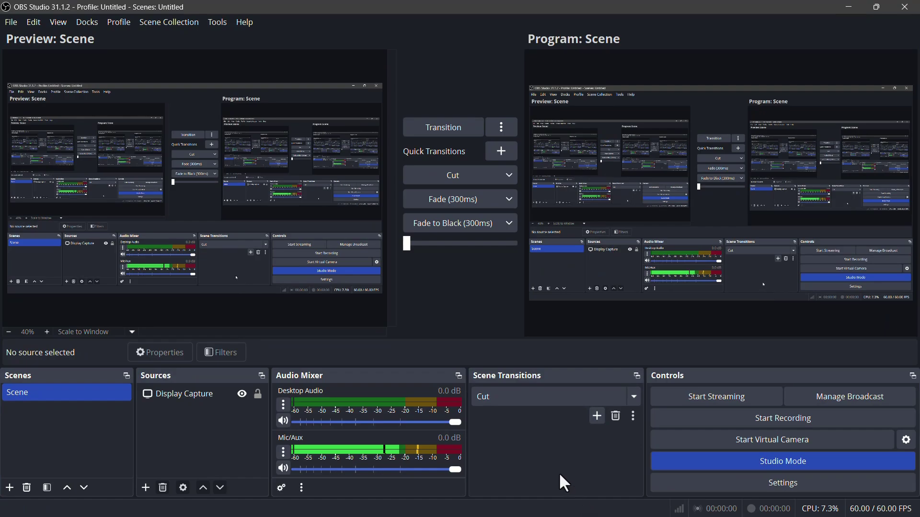
Step: Add Scene 2 and give it an NDI Source set to the Test Pattern feed
click(9, 487)
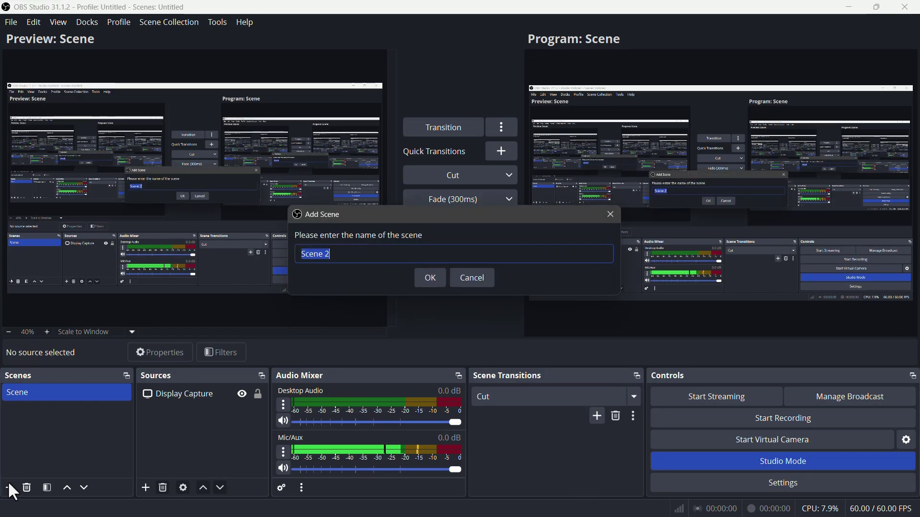
click(428, 283)
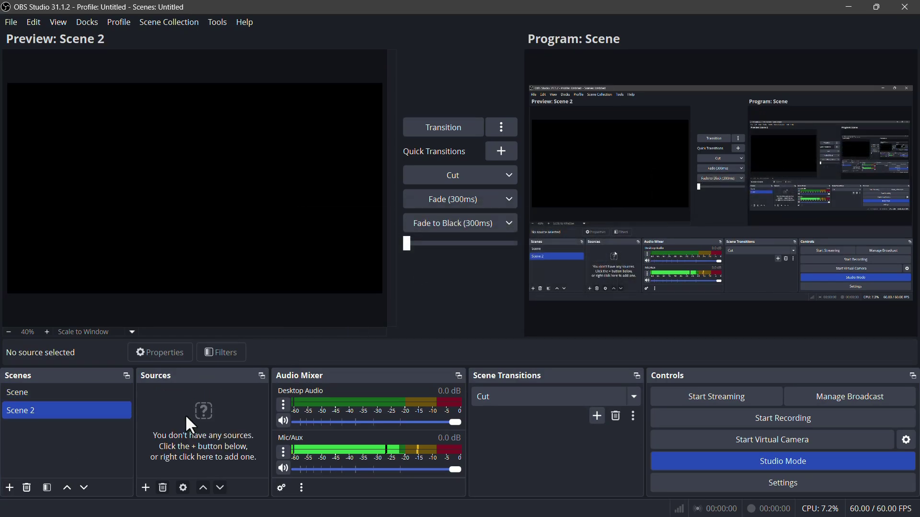
click(143, 486)
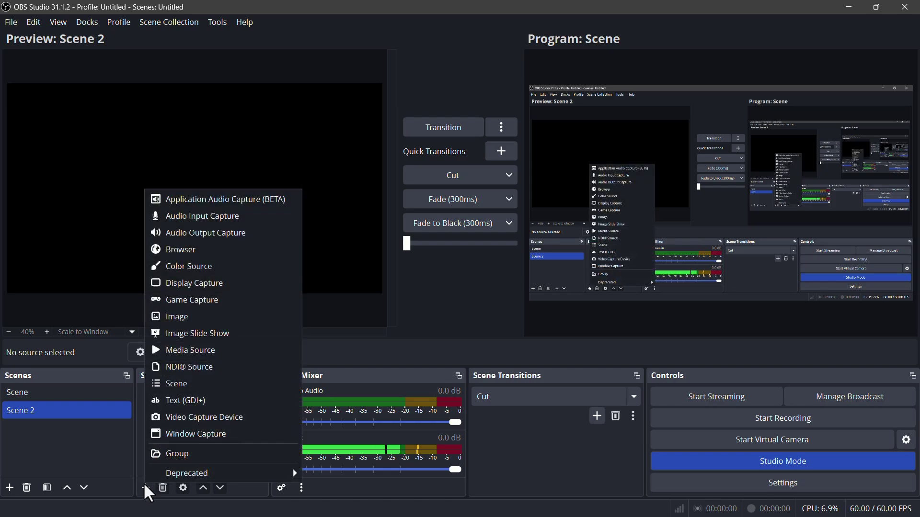
click(200, 369)
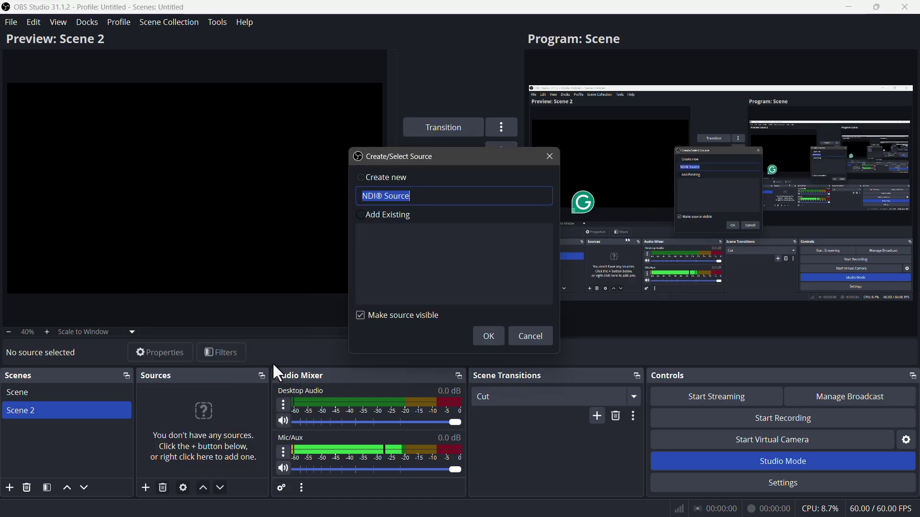
click(481, 338)
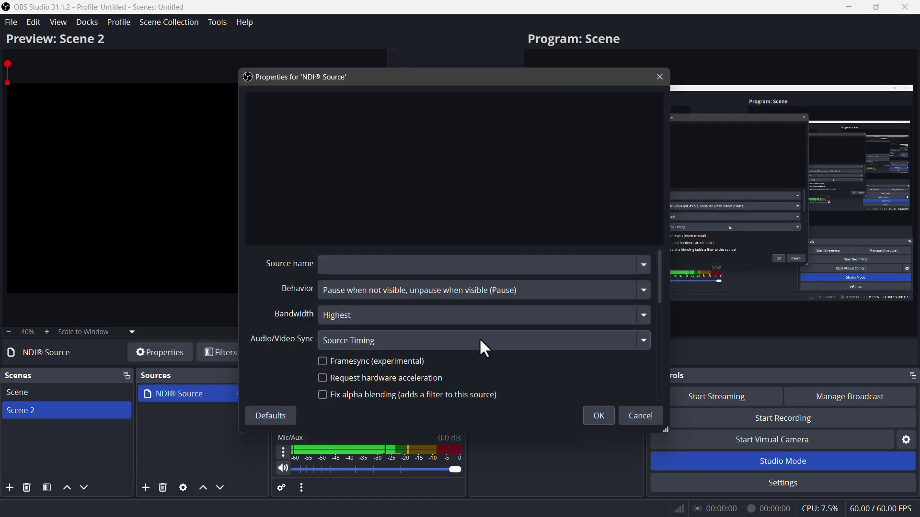
click(645, 264)
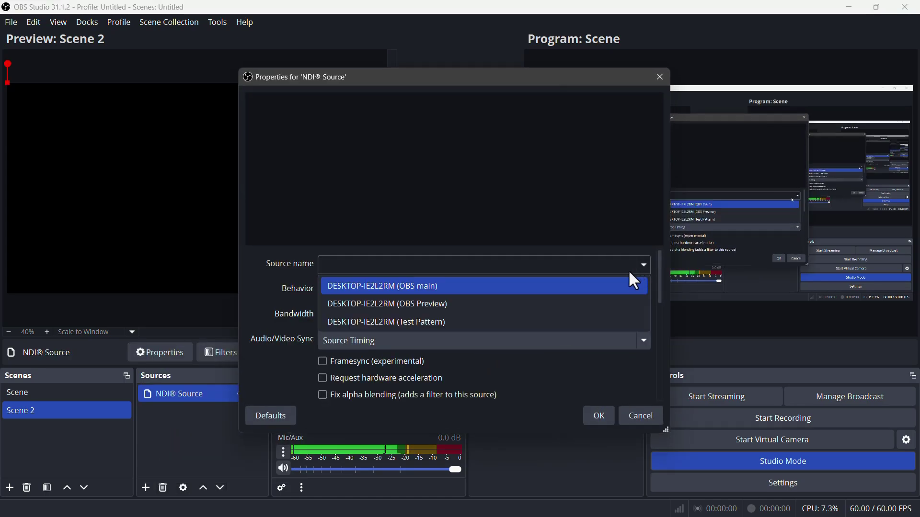
click(467, 322)
click(595, 415)
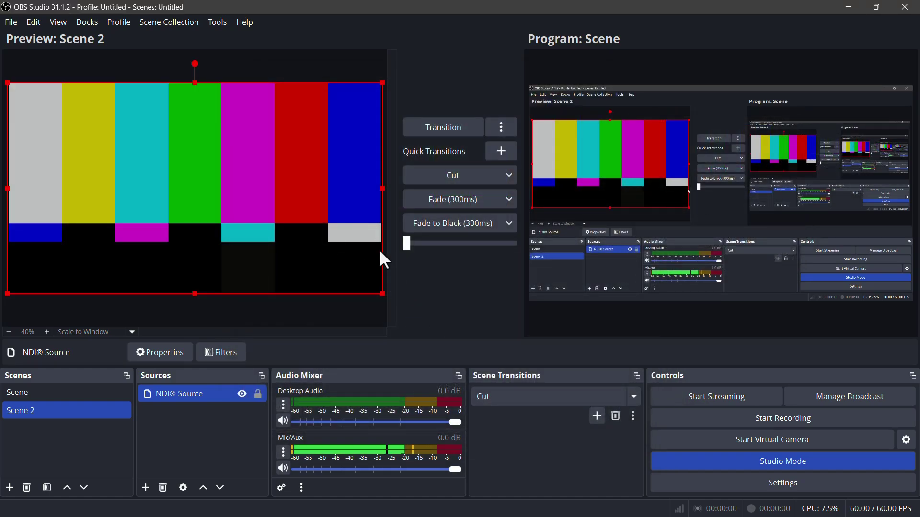
Step: Transition Scene 2 with the NDI colour bars into Program
click(436, 136)
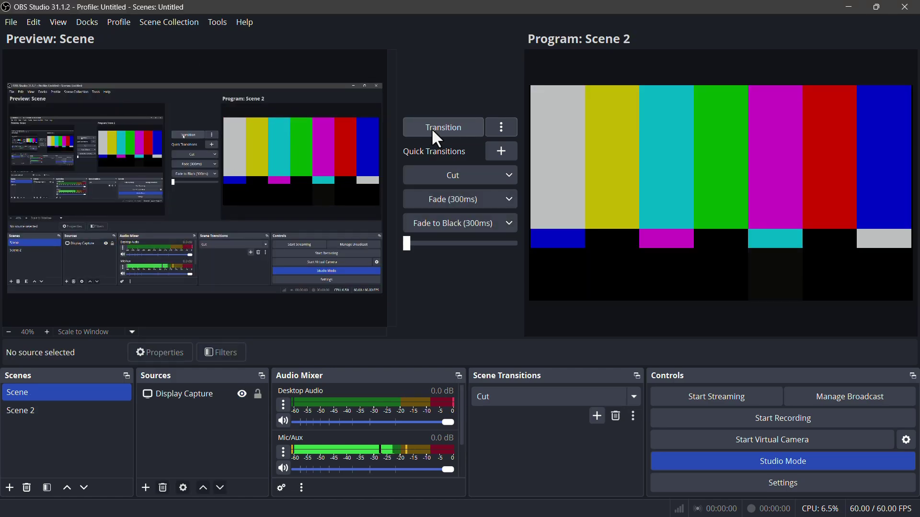
click(439, 131)
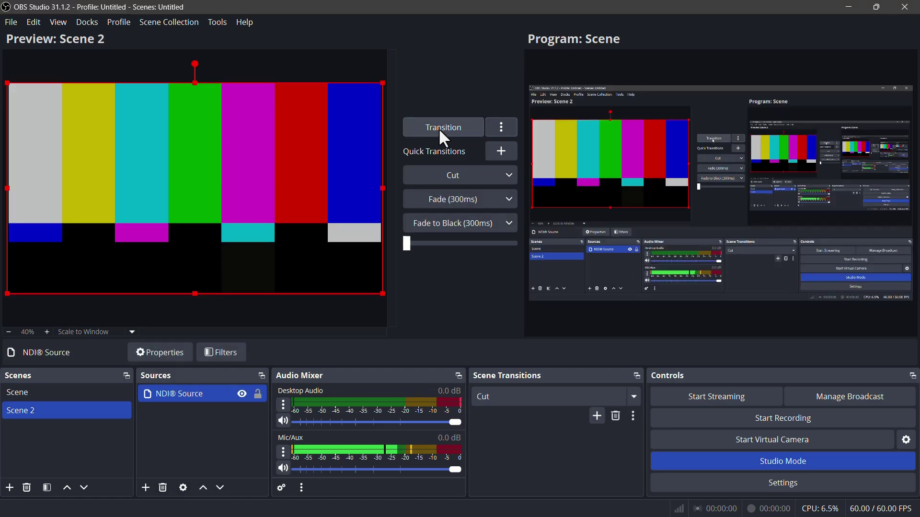
click(461, 127)
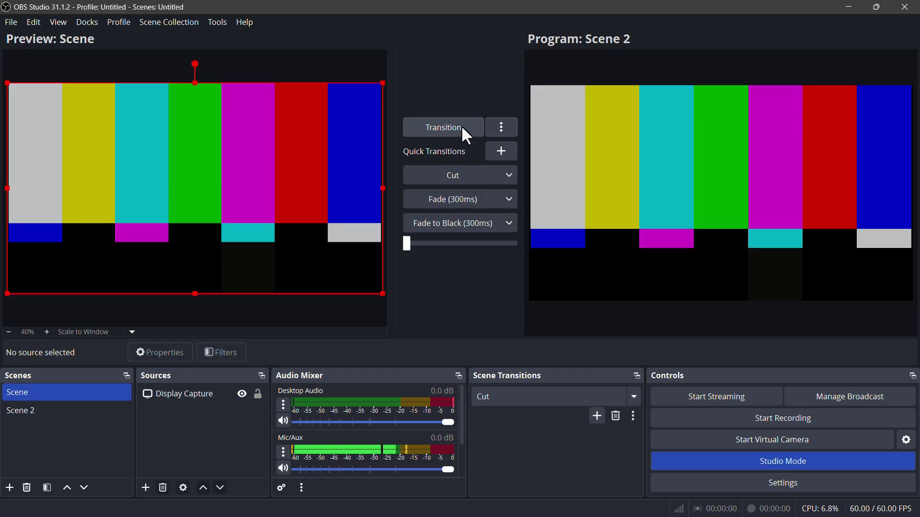